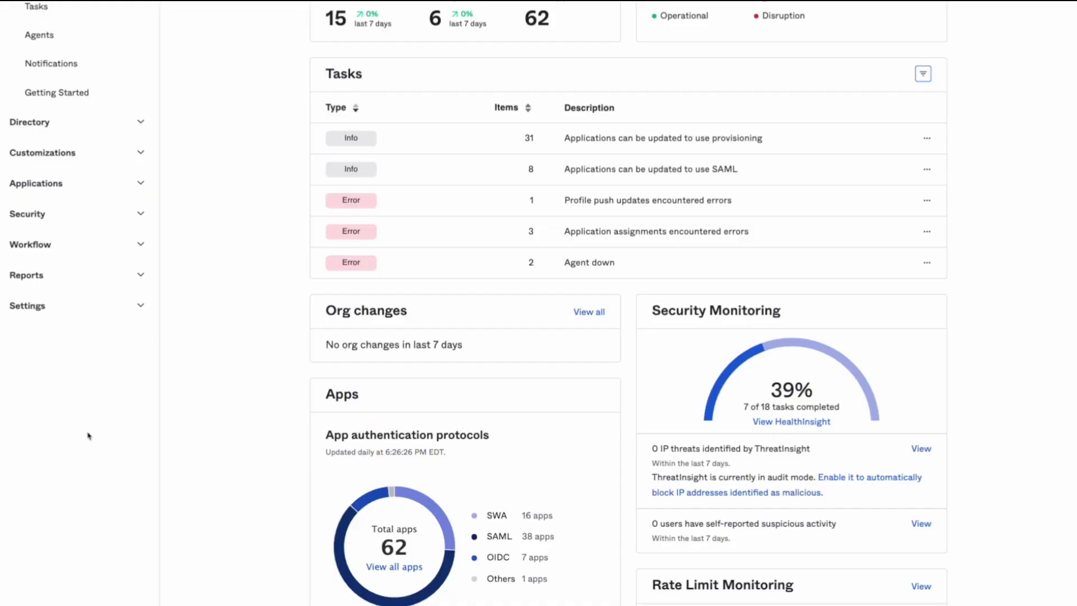
Go to Customizations > Branding to view theme colours, logo, favicon and page options.
click(48, 155)
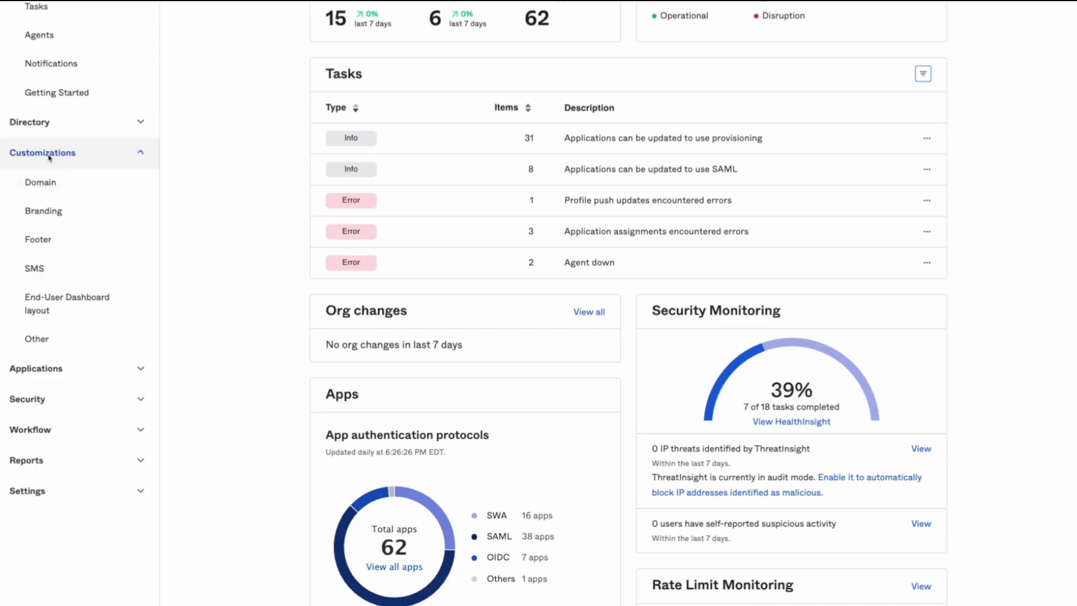
click(77, 218)
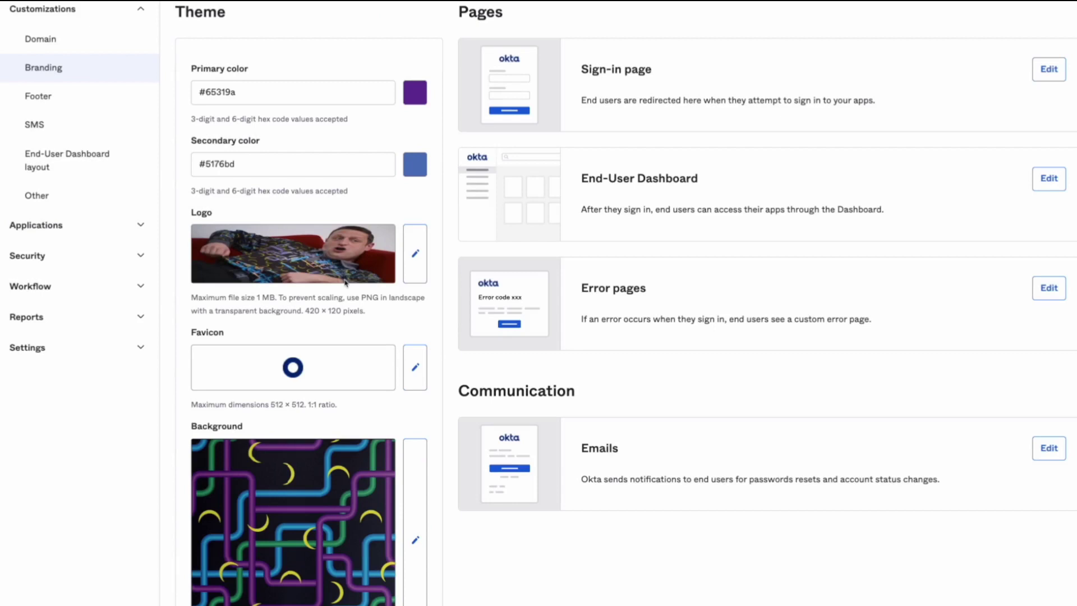
Open the User Activation template from the Emails card to see its audience and preview.
click(1050, 449)
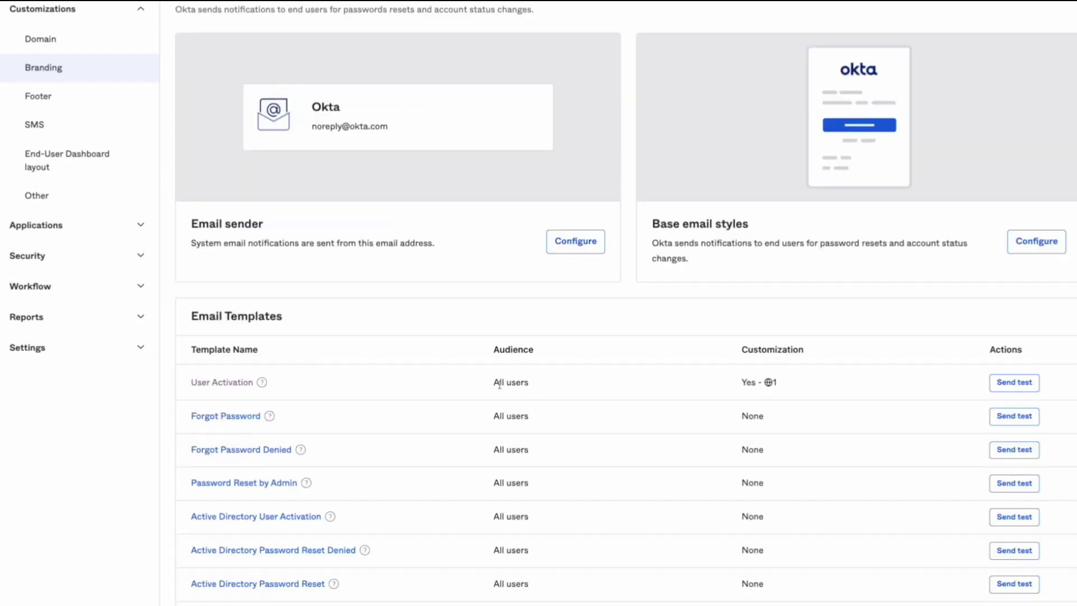
click(221, 383)
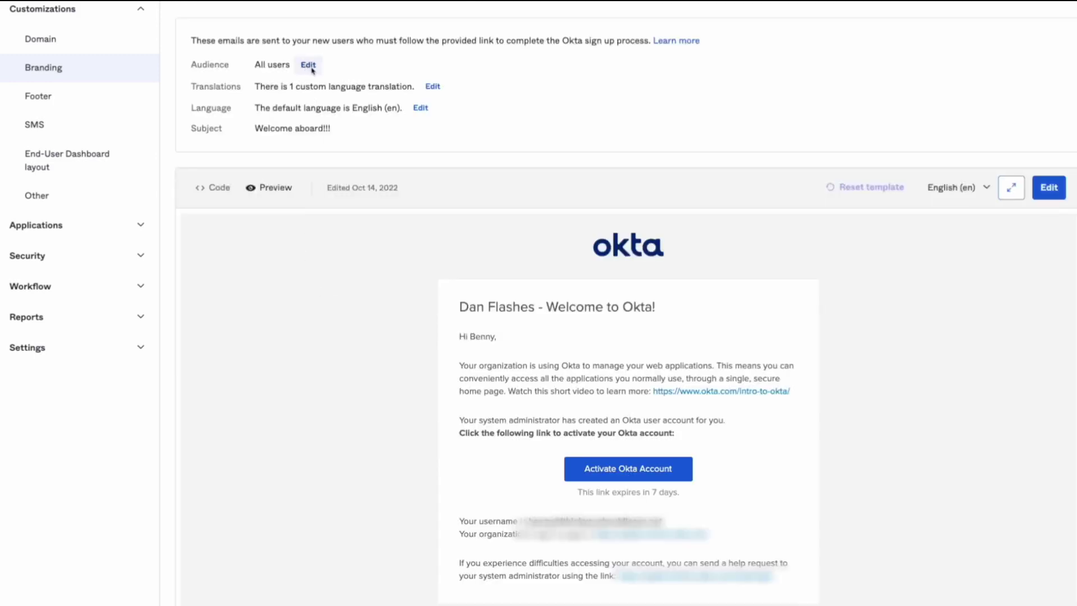
Open the User Activation audience dialog, try Admin only and Disabled for all, then reselect All users.
click(308, 66)
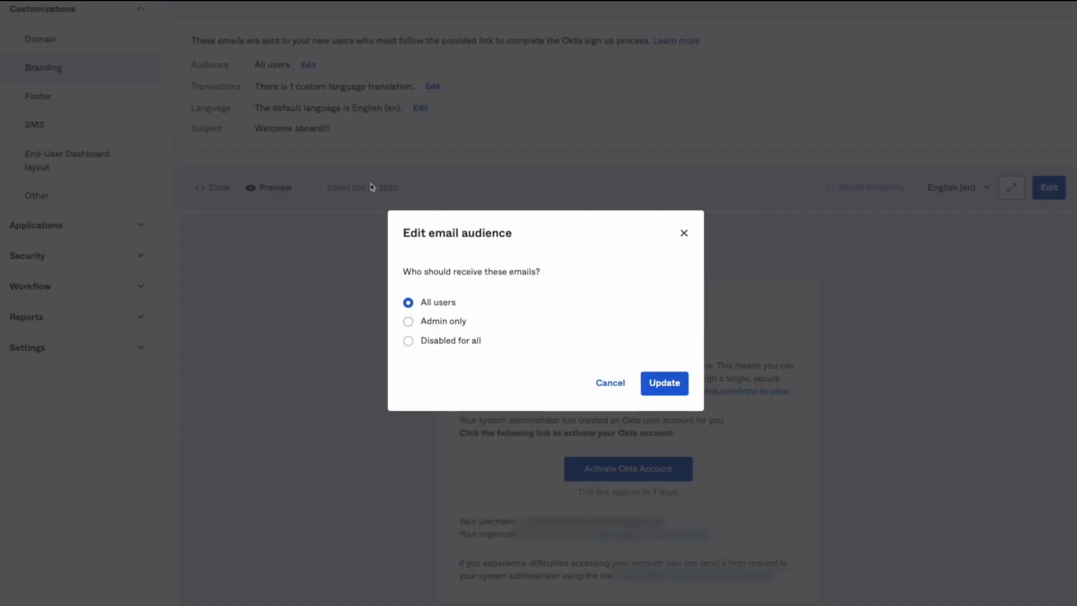
click(434, 317)
click(451, 346)
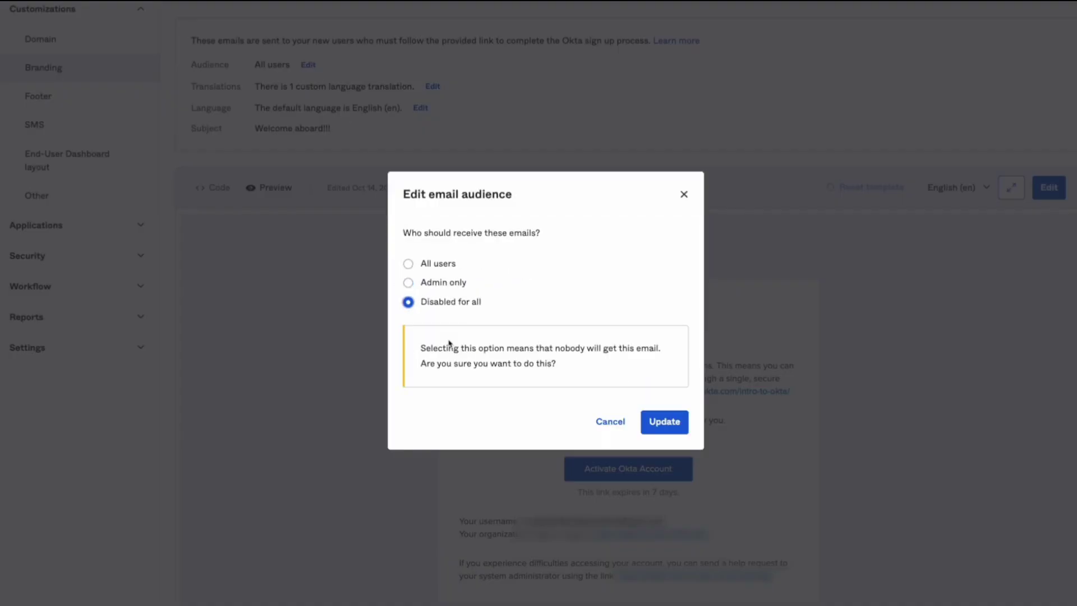
click(436, 263)
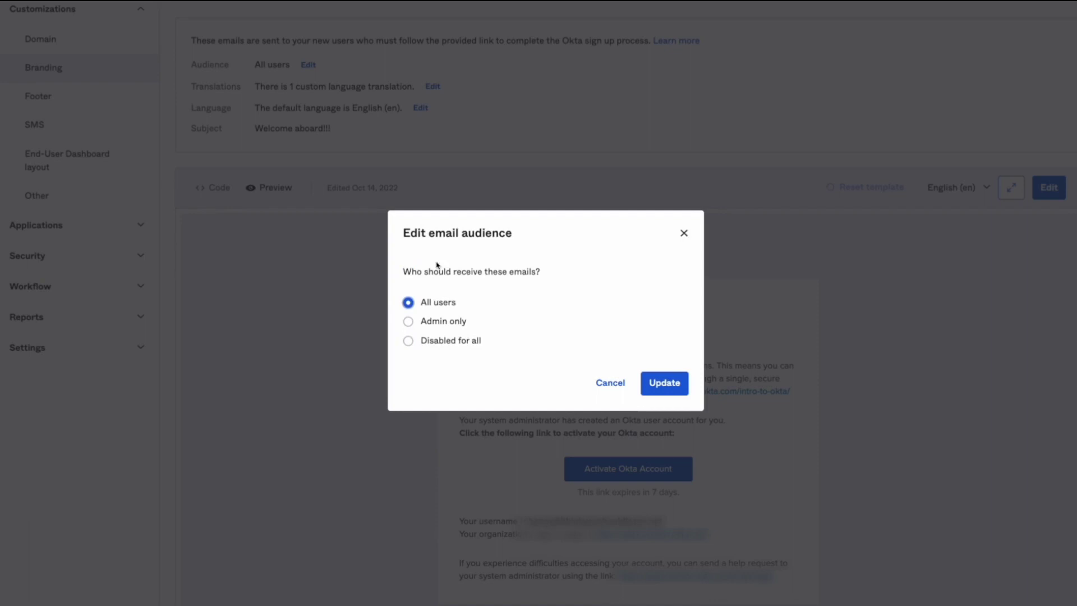